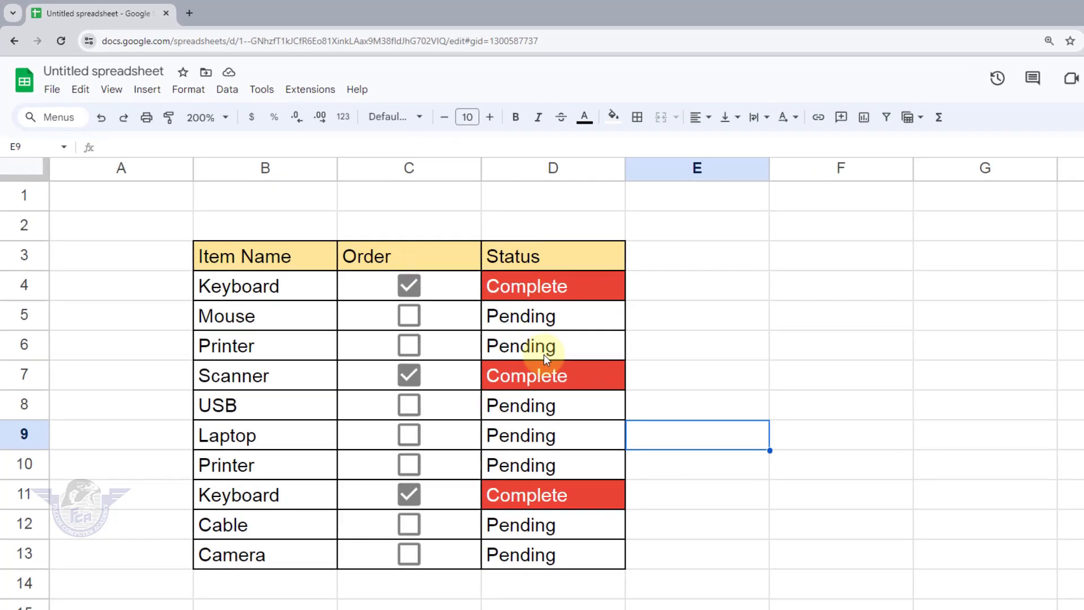
# Untick and re-tick the Order checkboxes for Keyboard in C4 and Scanner in C7 to test the status formatting.
pyautogui.click(428, 304)
pyautogui.click(428, 304)
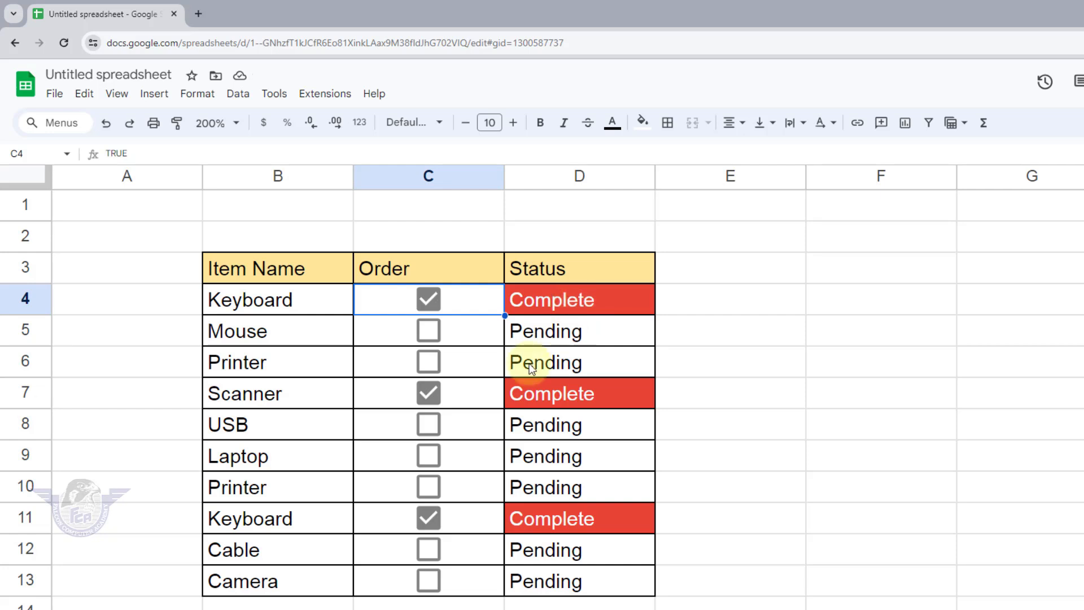
pyautogui.click(429, 398)
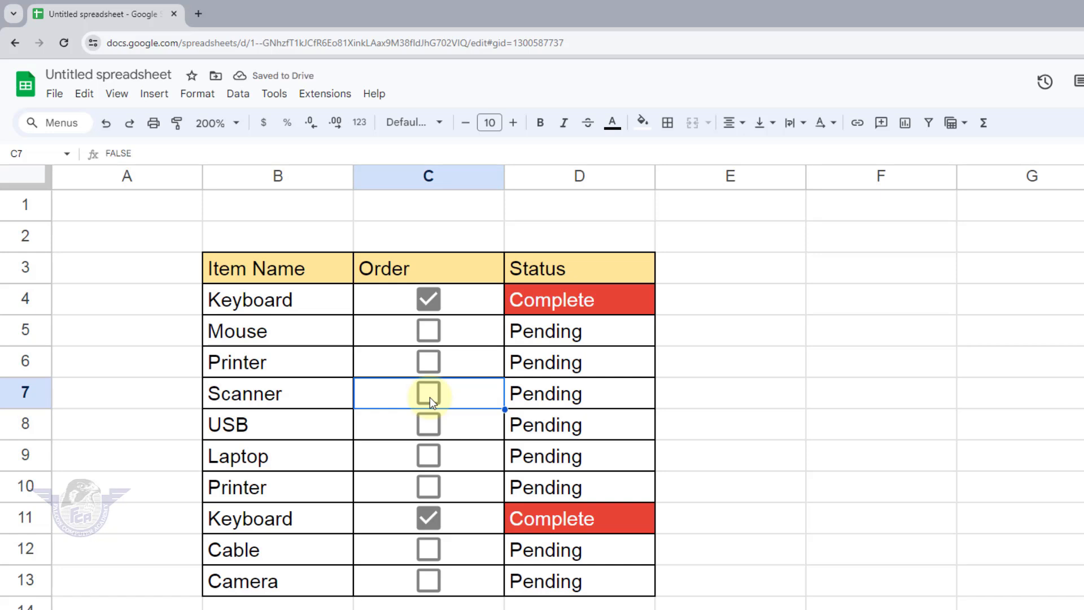
pyautogui.click(430, 398)
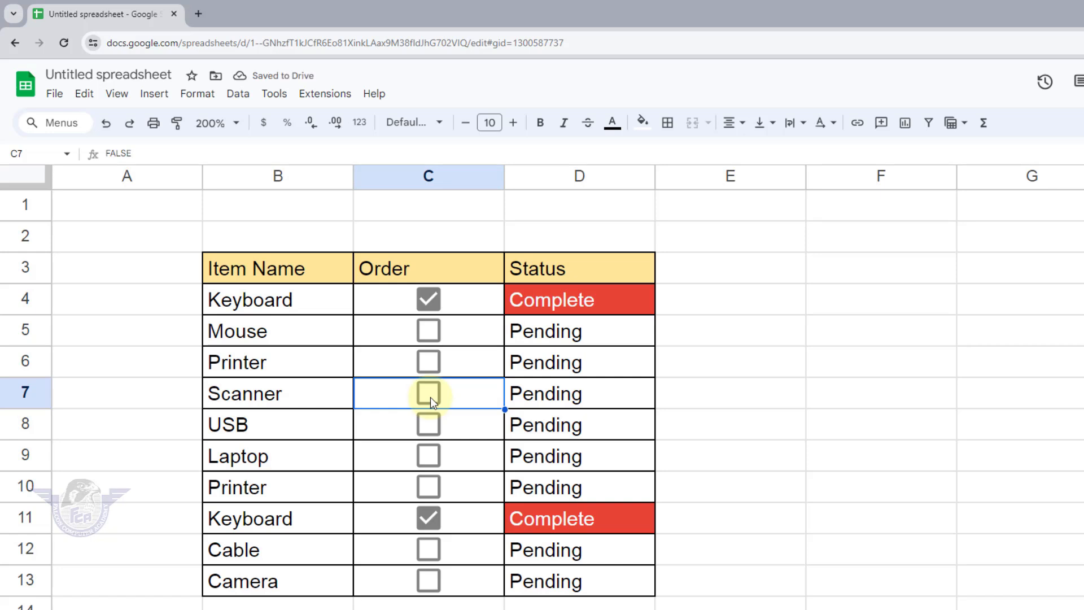
# Tick the Order checkboxes for USB, Laptop and Printer in C8:C10, then untick Printer and Laptop again.
pyautogui.click(430, 426)
pyautogui.click(431, 455)
pyautogui.click(432, 487)
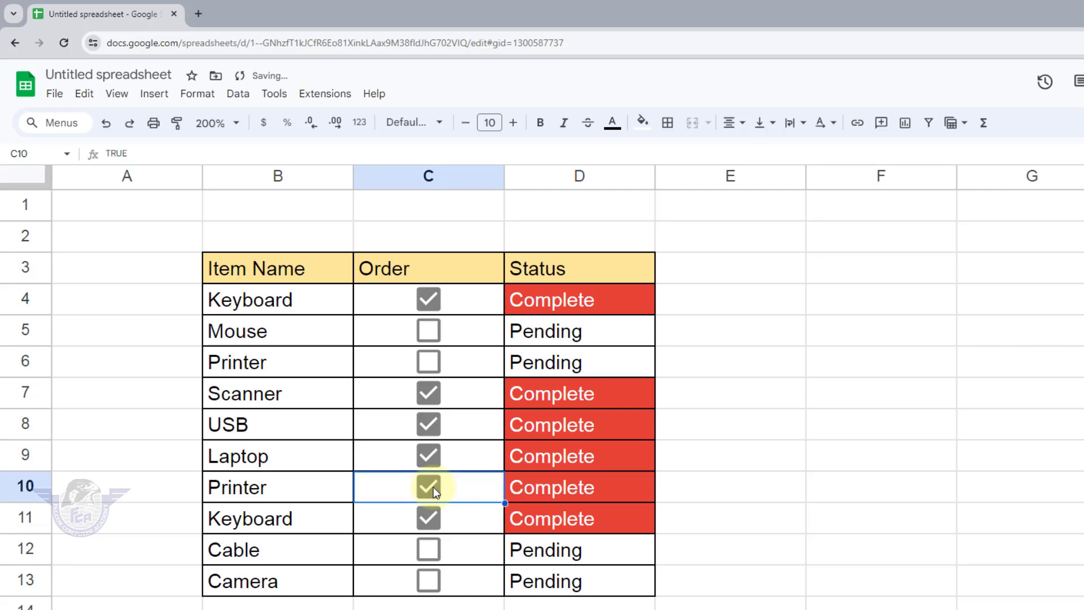
pyautogui.click(432, 486)
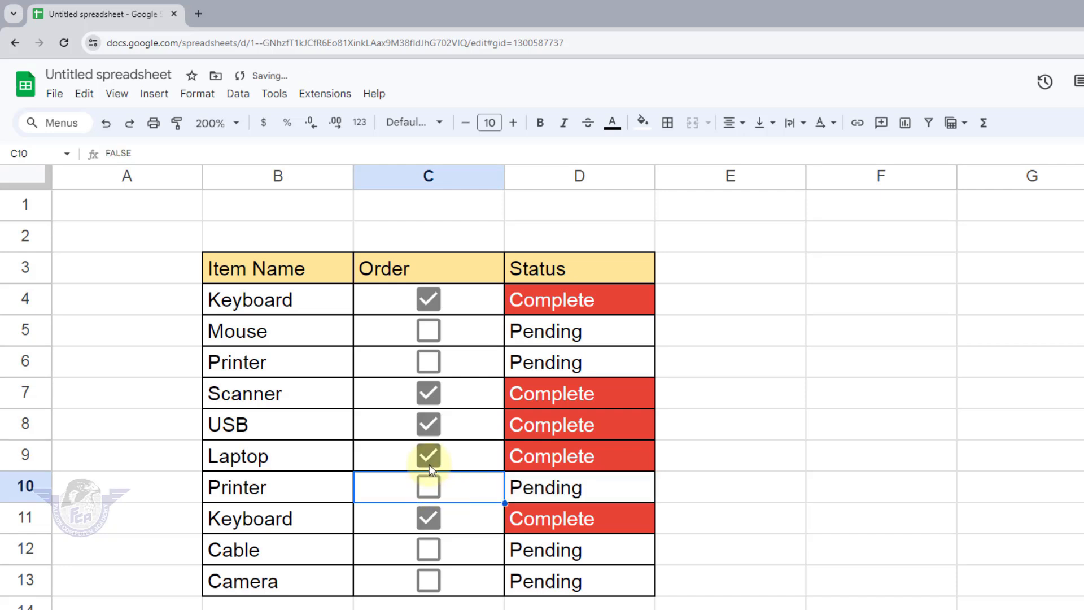
pyautogui.click(429, 460)
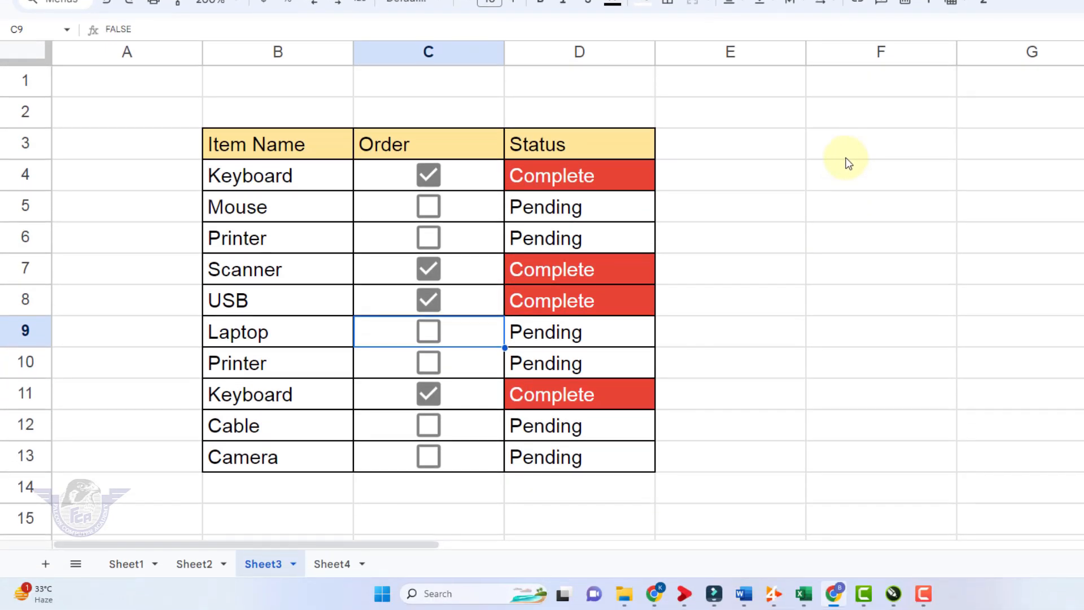
# Switch to Sheet4 and insert checkboxes in the Order cells C5:C14.
pyautogui.click(333, 570)
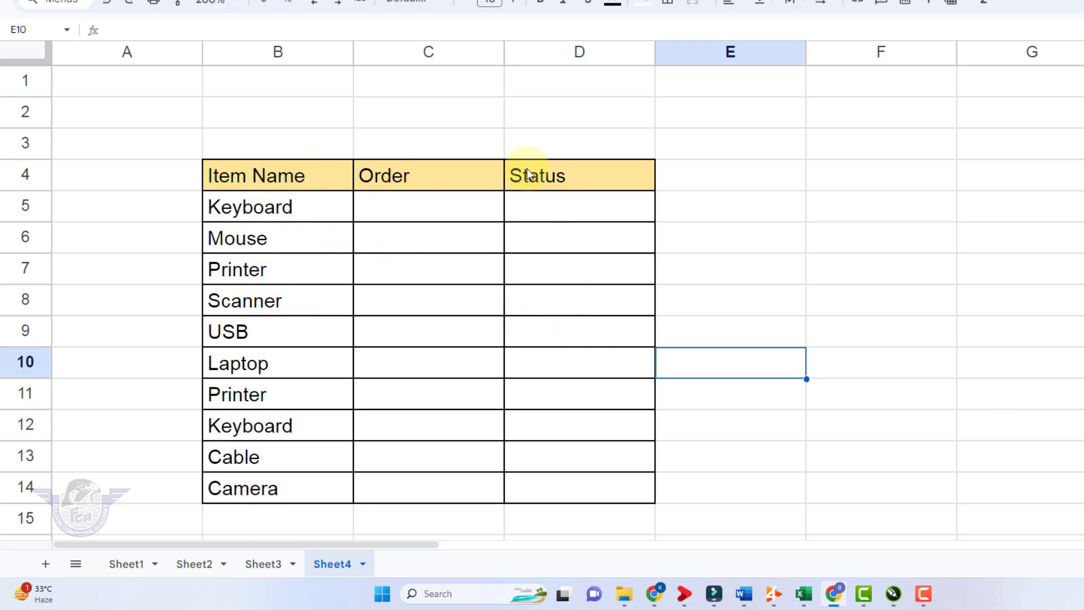
pyautogui.click(459, 208)
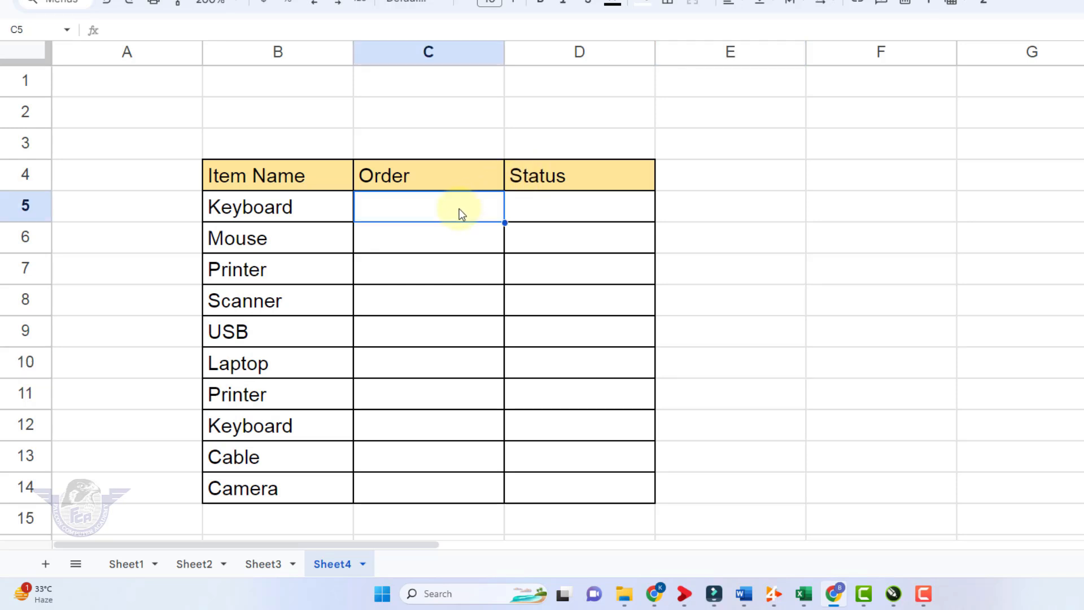
pyautogui.moveTo(437, 208); pyautogui.dragTo(417, 478)
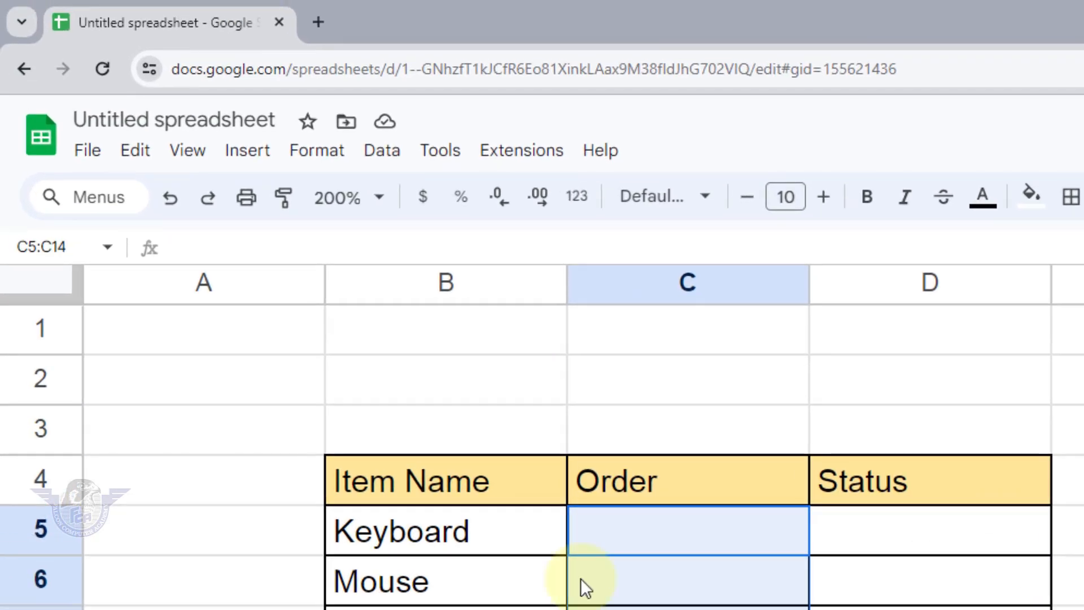
pyautogui.click(246, 154)
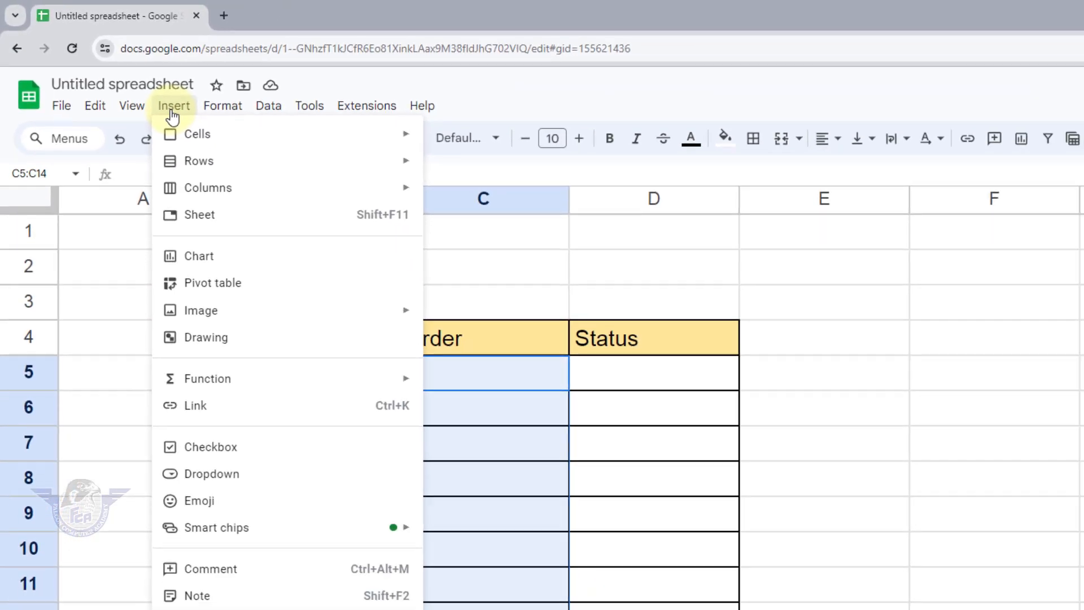
pyautogui.click(221, 440)
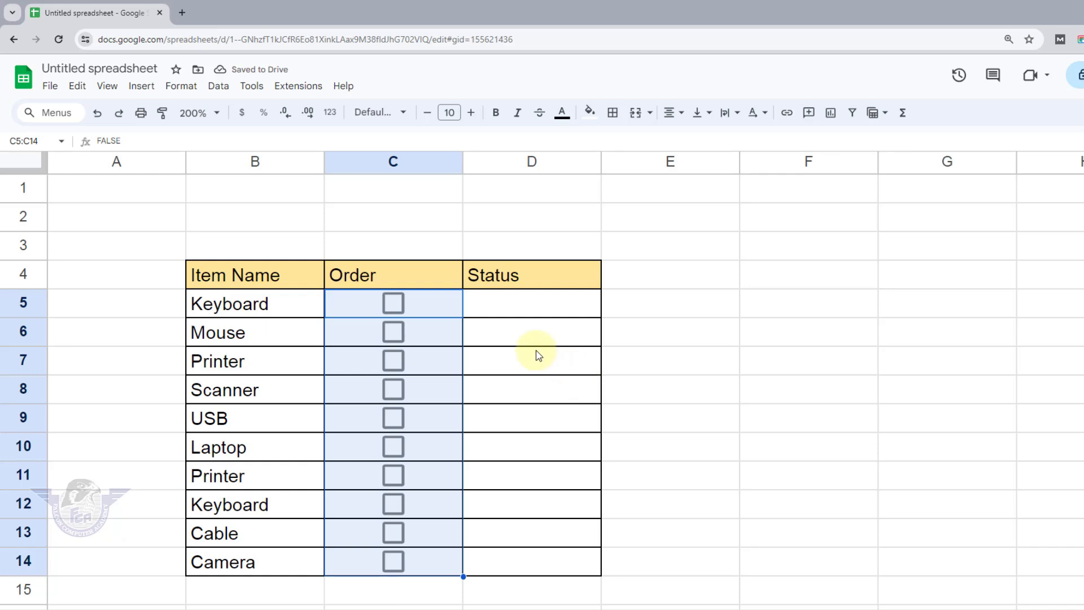
# Enter the formula =if(C5=True,"Complete","Pending") in Status cell D5.
pyautogui.click(537, 316)
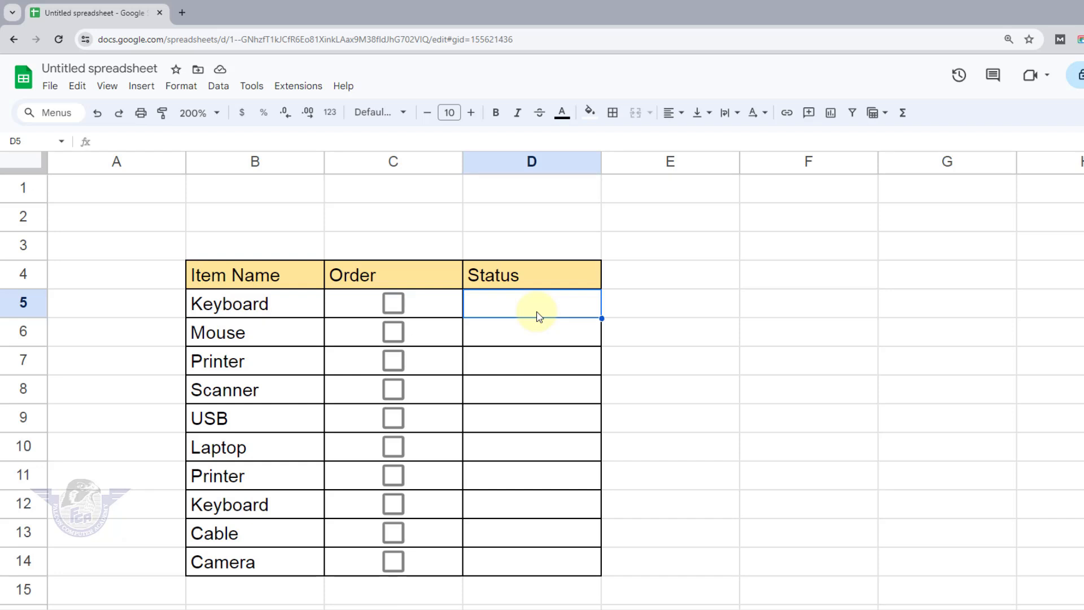
pyautogui.write('=')
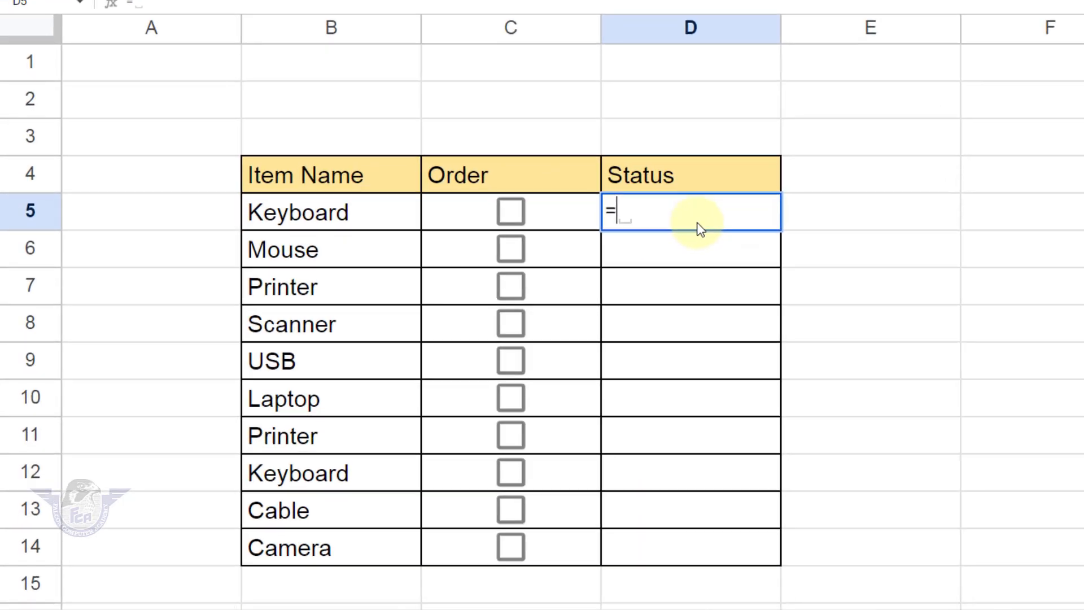
pyautogui.write('if')
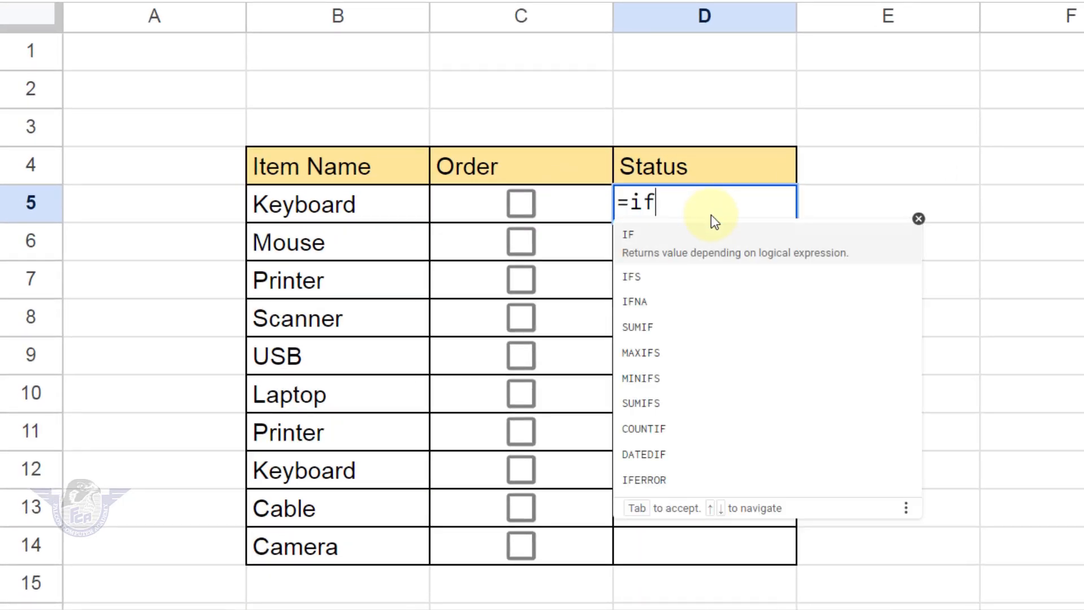
pyautogui.write('(')
pyautogui.click(579, 209)
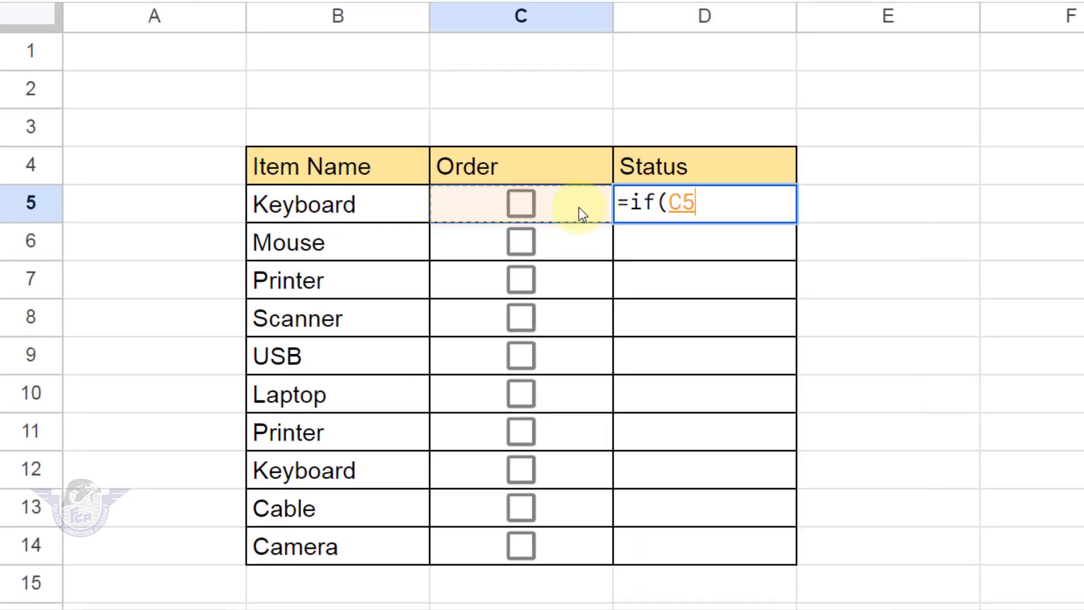
pyautogui.write('=')
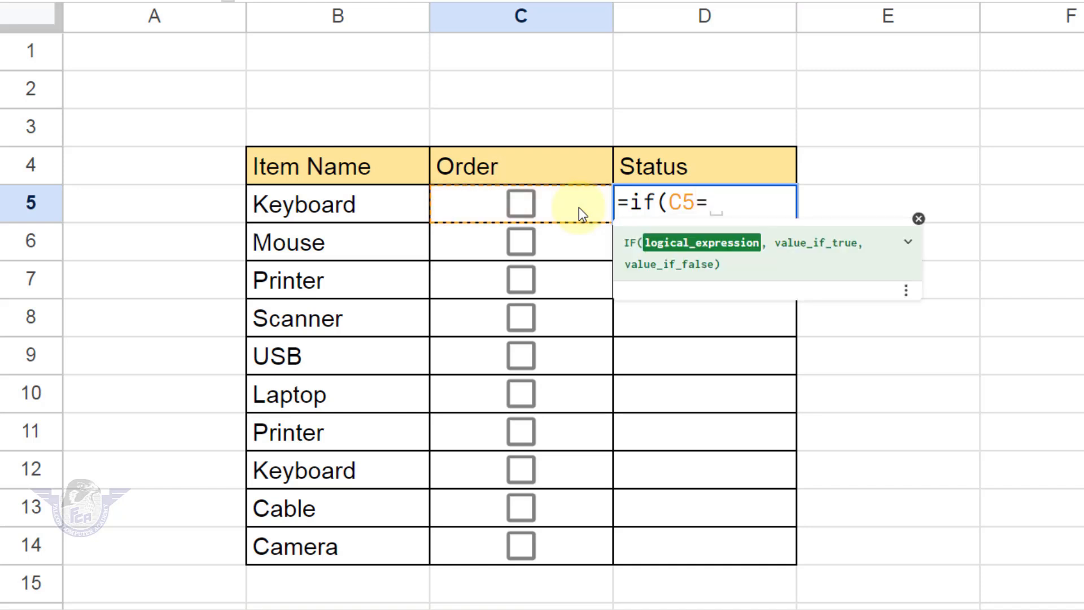
pyautogui.write('True,"')
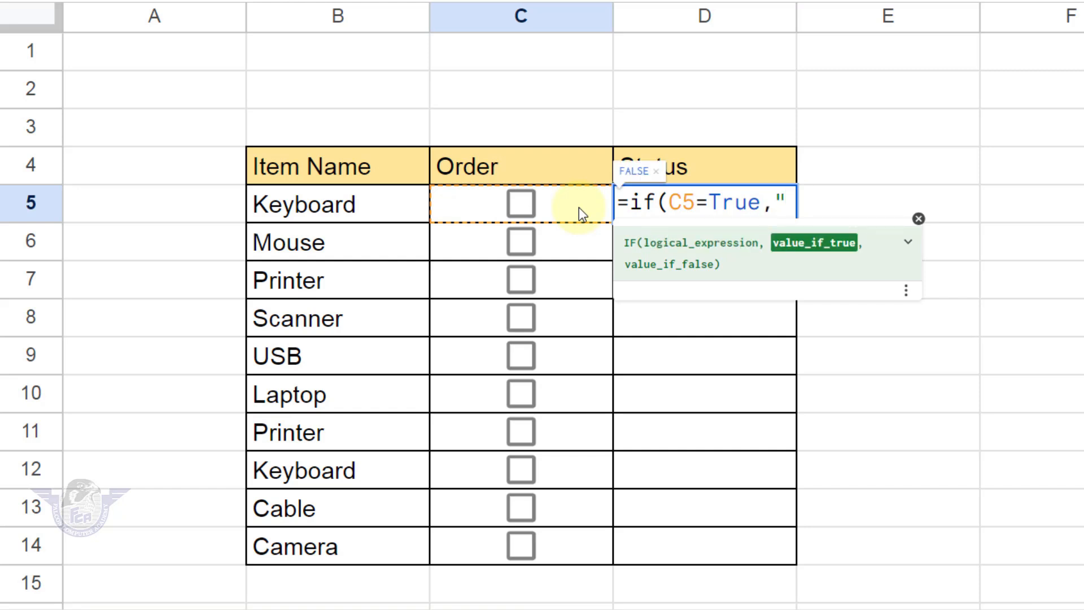
pyautogui.write('Complete",')
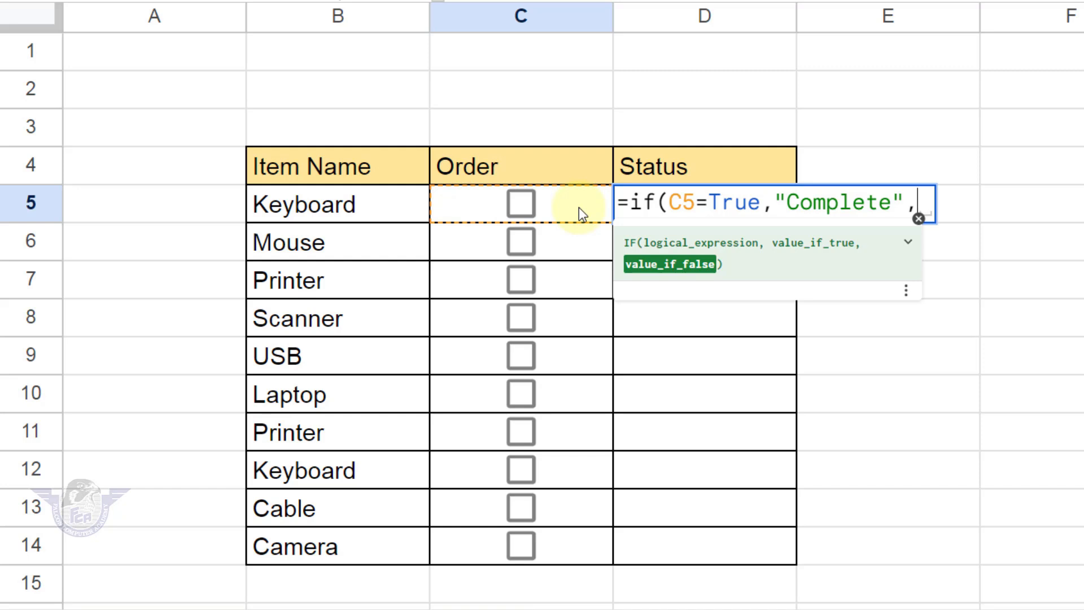
pyautogui.write('"Pending"')
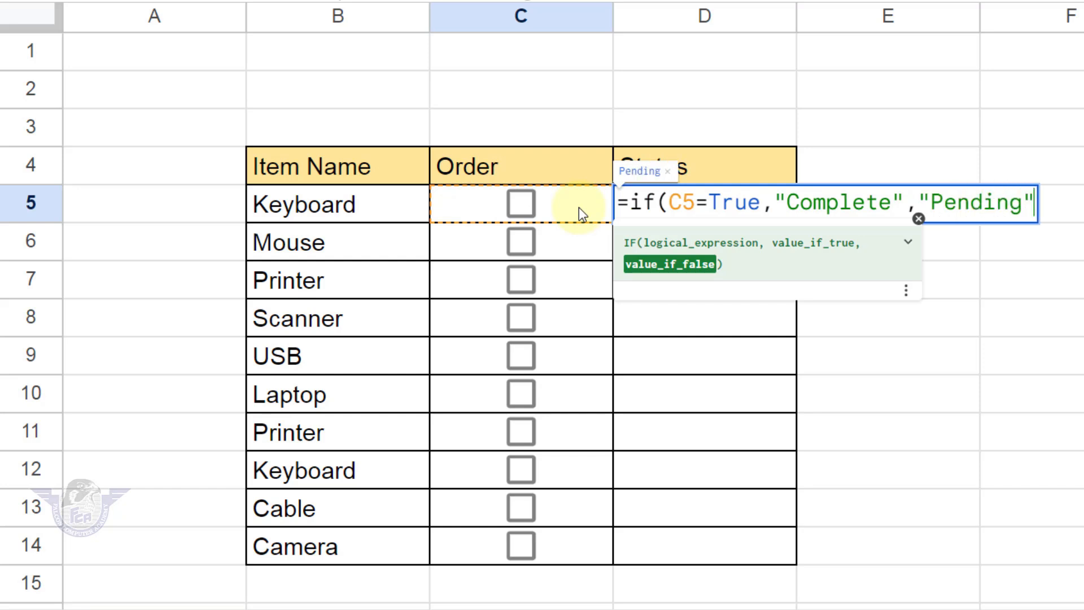
pyautogui.write(')')
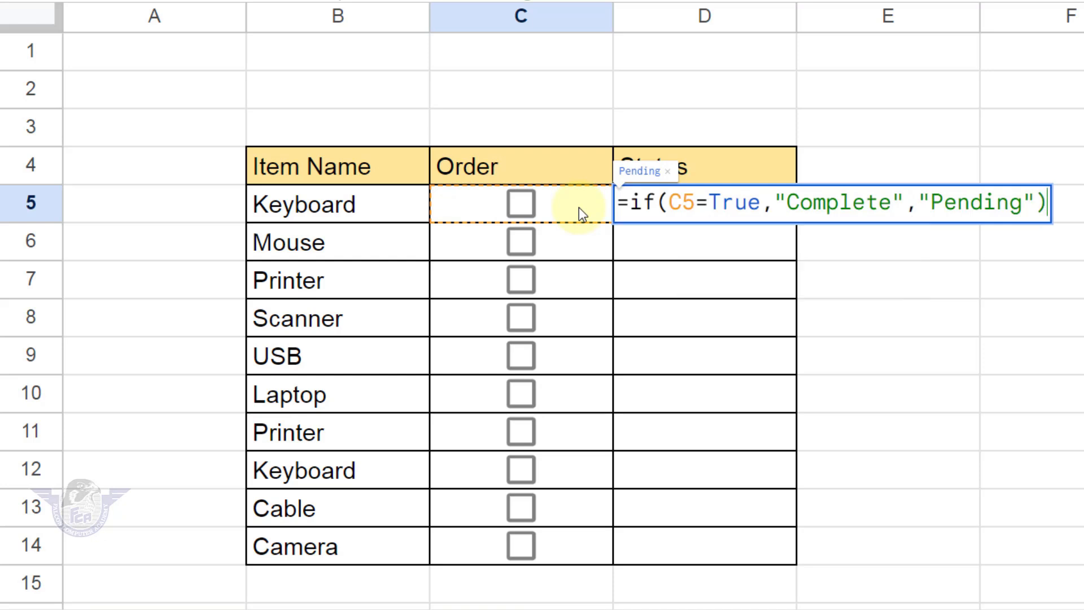
pyautogui.press('Return')
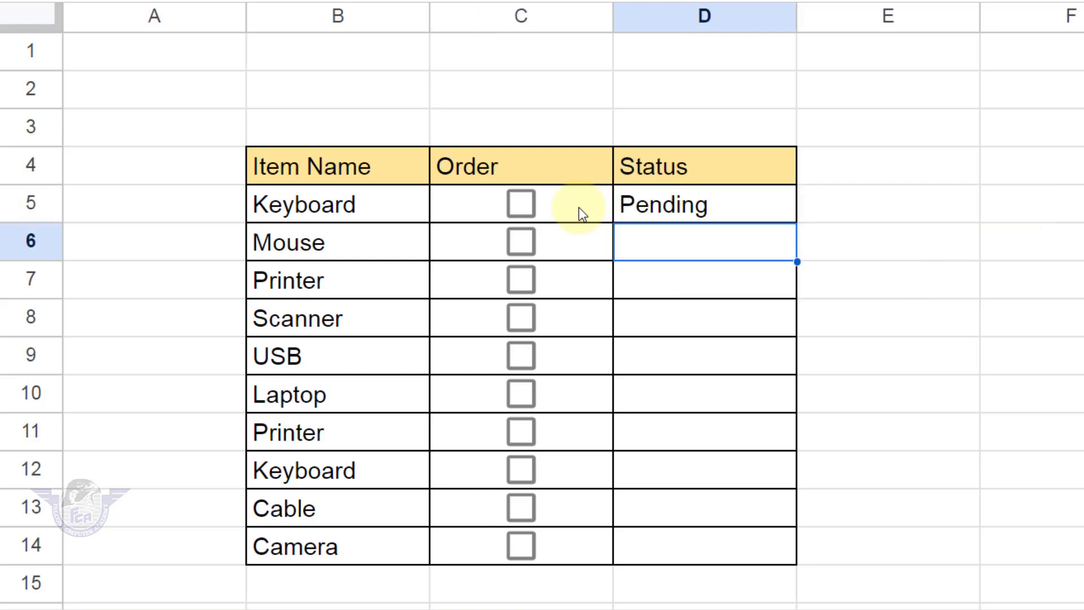
# Tick and untick the Keyboard checkbox in C5 twice to test the status formula.
pyautogui.click(519, 204)
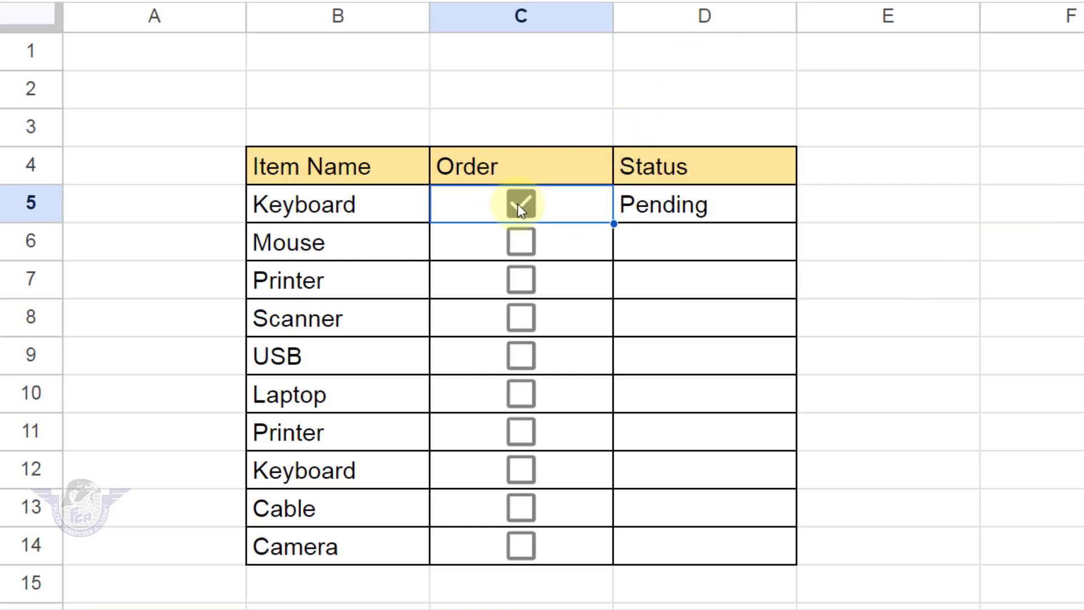
pyautogui.click(520, 206)
pyautogui.click(519, 205)
pyautogui.click(520, 204)
# Fill the status formula from D5 down through D14.
pyautogui.click(743, 202)
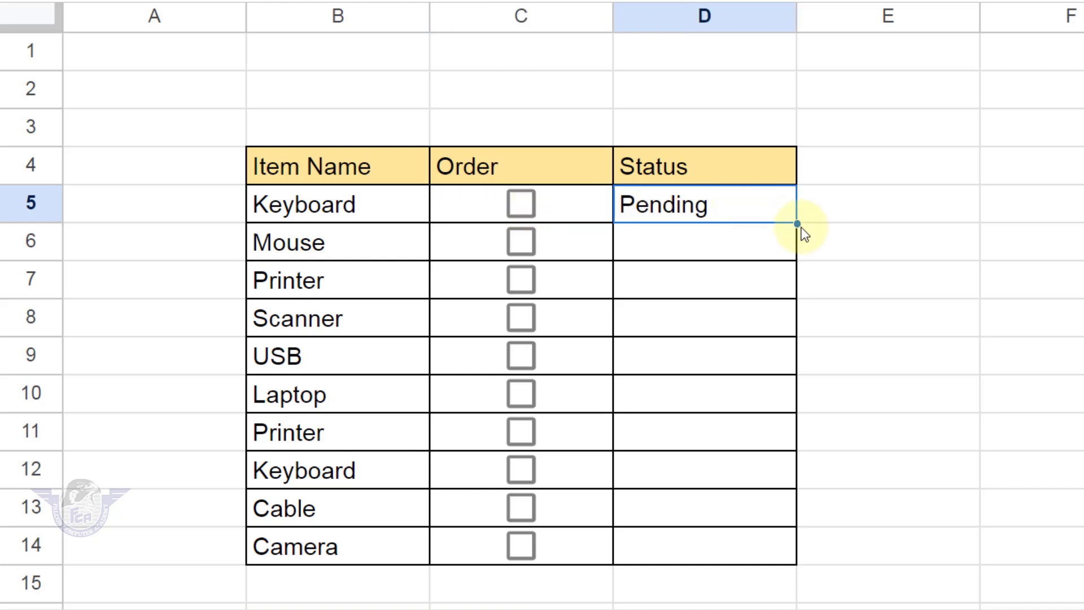
pyautogui.moveTo(796, 224); pyautogui.dragTo(794, 564)
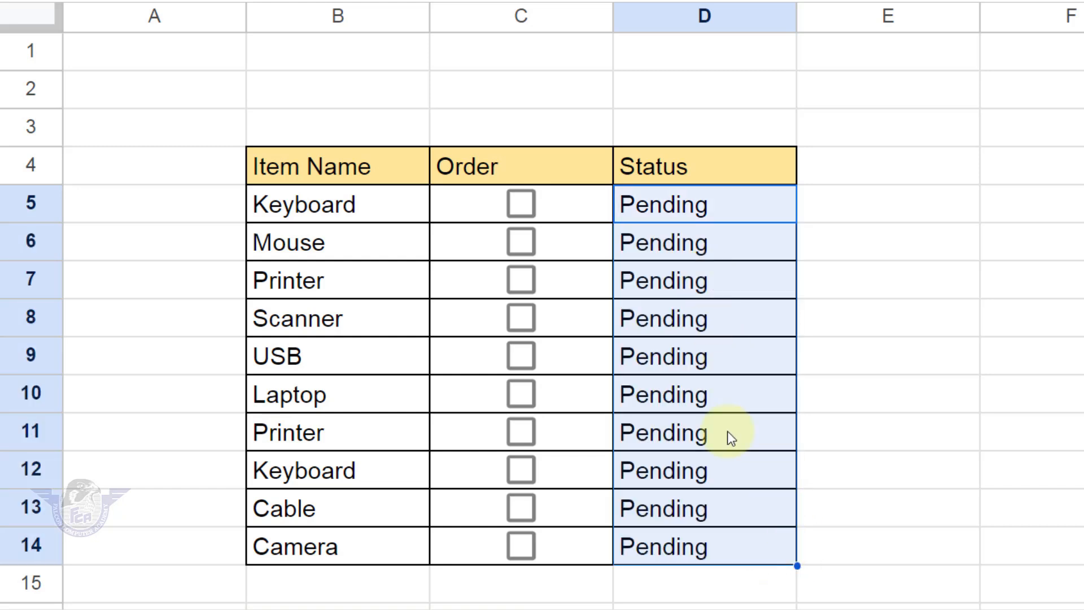
pyautogui.click(691, 358)
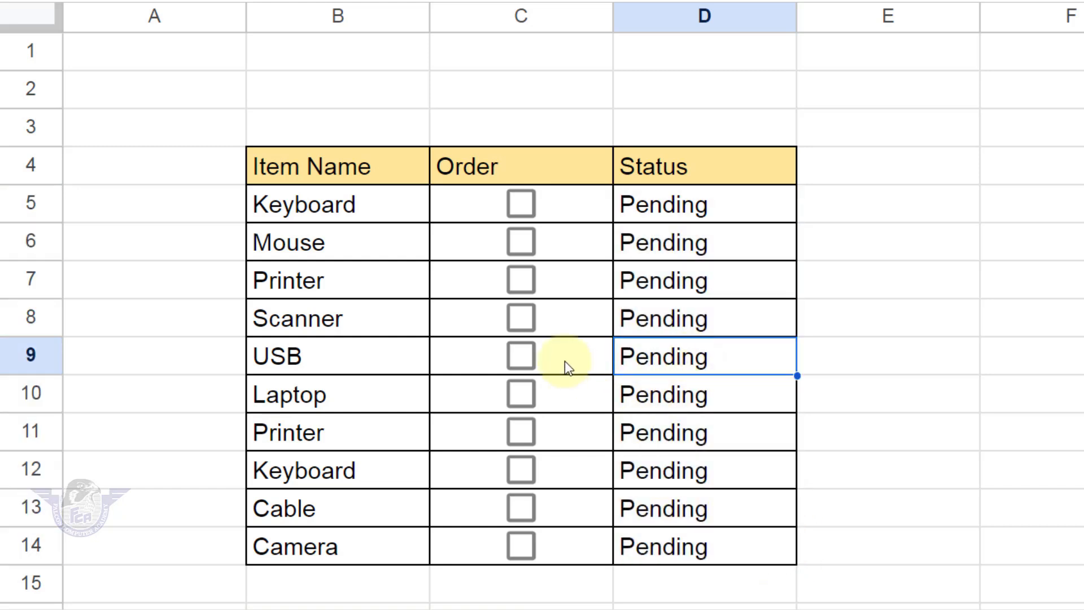
# Tick the Order checkboxes for USB in C9, Printer in C7, Keyboard in C5 and Cable in C13.
pyautogui.click(529, 361)
pyautogui.click(523, 283)
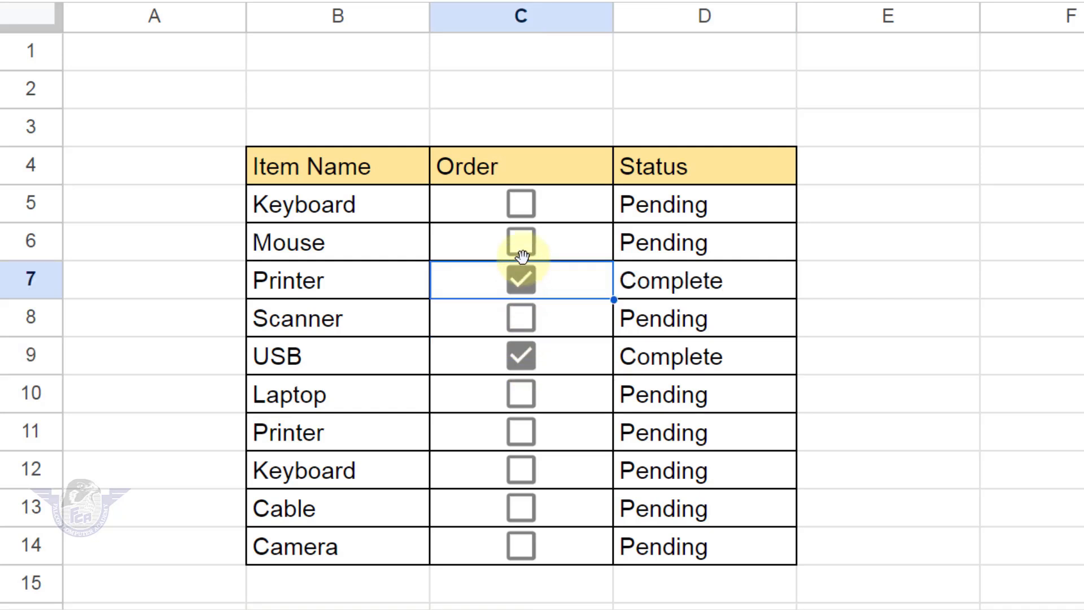
pyautogui.click(528, 207)
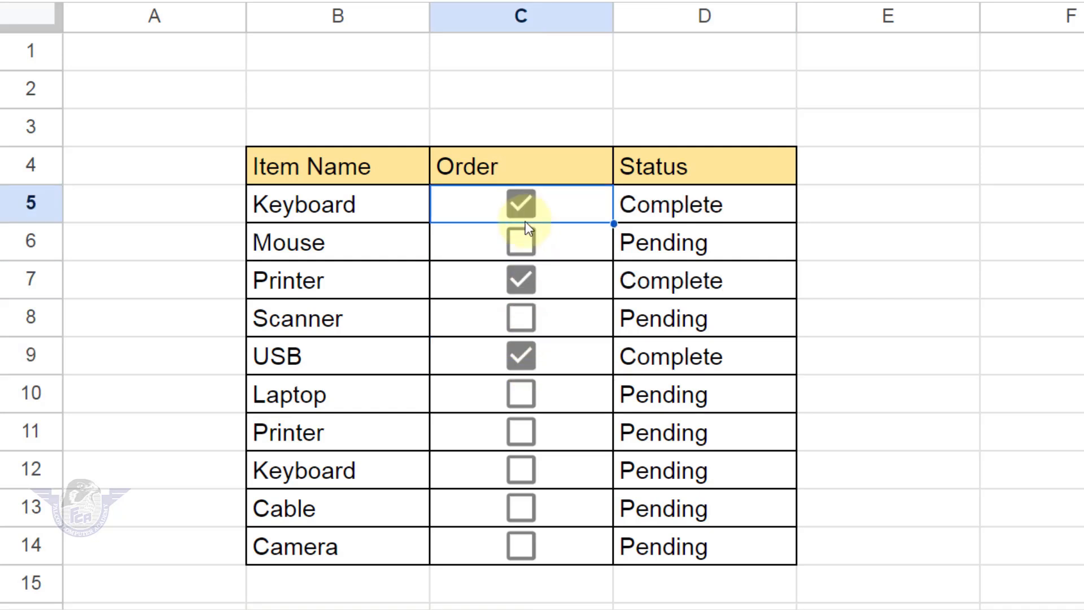
pyautogui.click(525, 515)
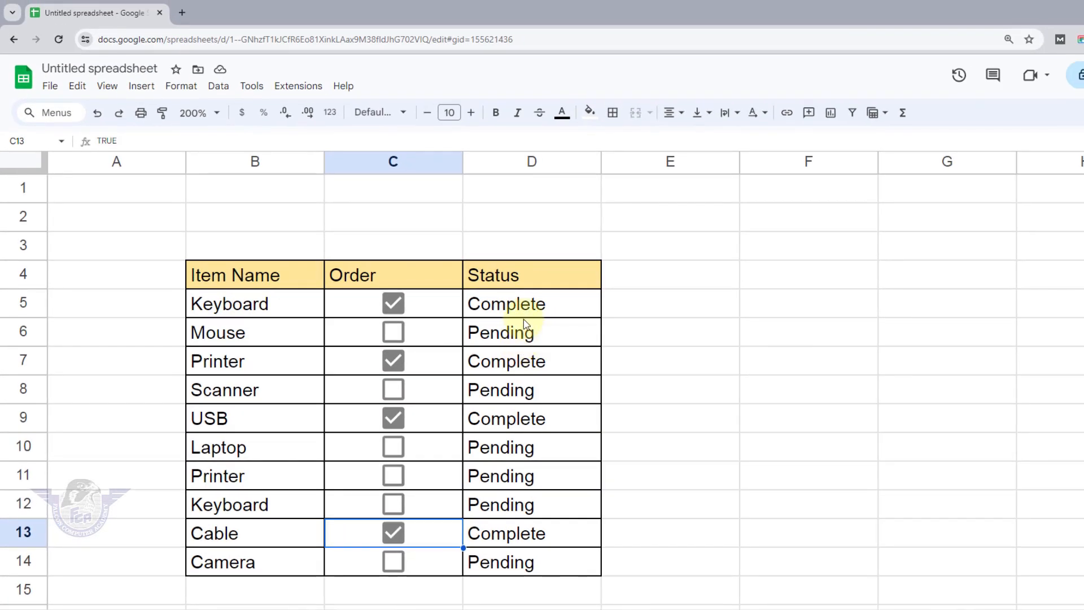
# Start a conditional format rule for D5:D14 with the condition "Text contains" set to Complete.
pyautogui.click(701, 207)
pyautogui.moveTo(529, 307); pyautogui.dragTo(520, 559)
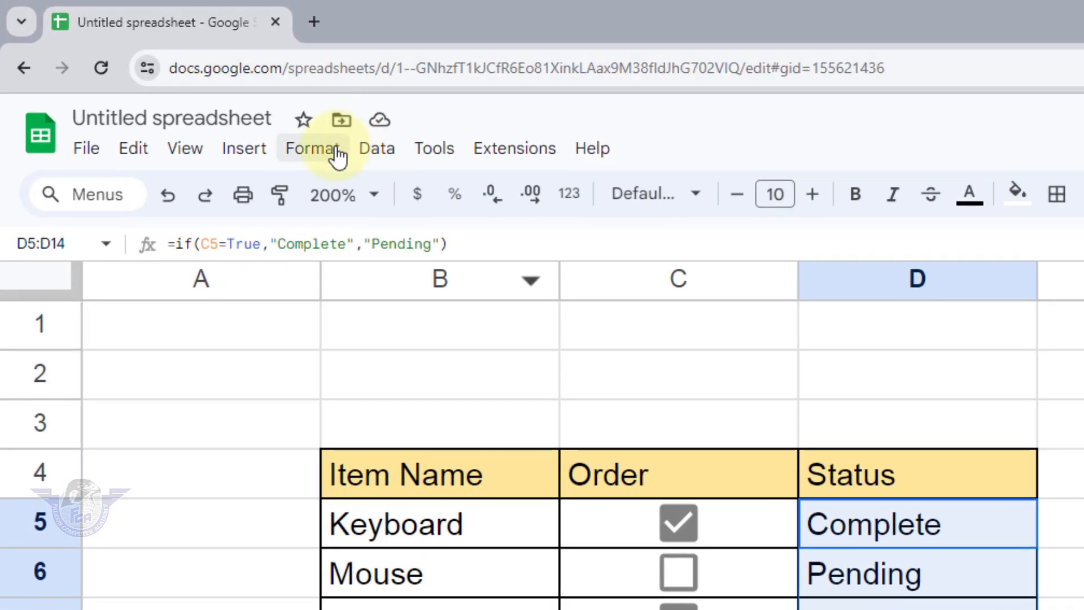
pyautogui.click(194, 89)
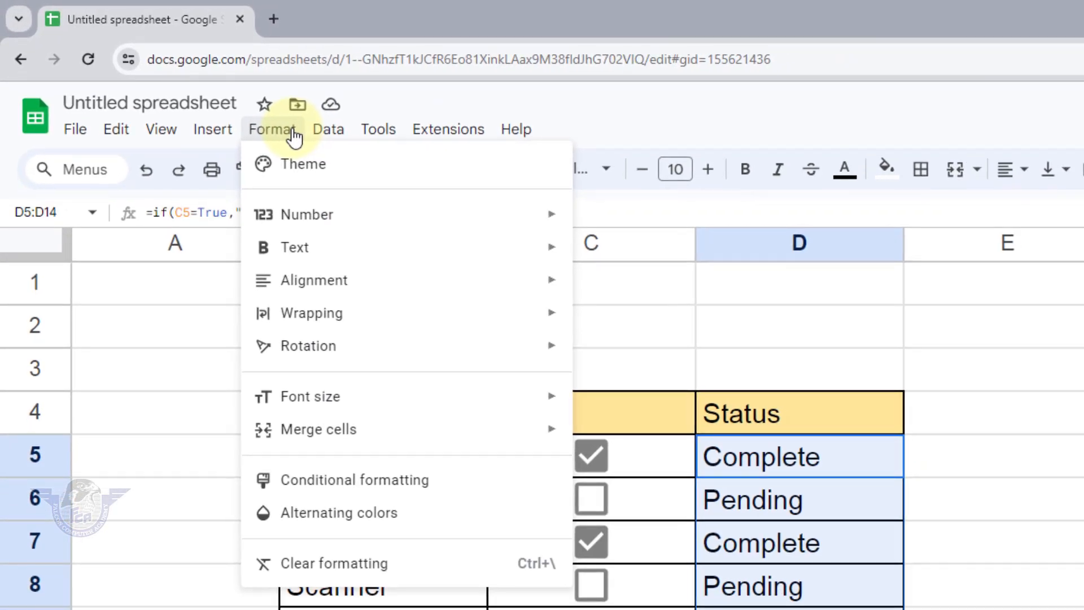
pyautogui.click(371, 484)
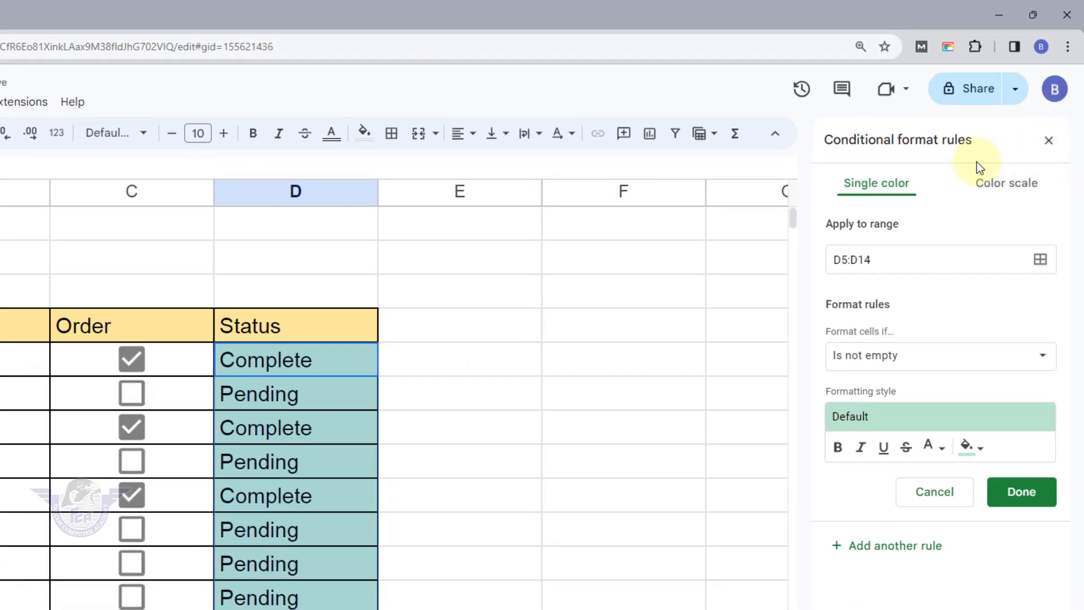
pyautogui.click(890, 357)
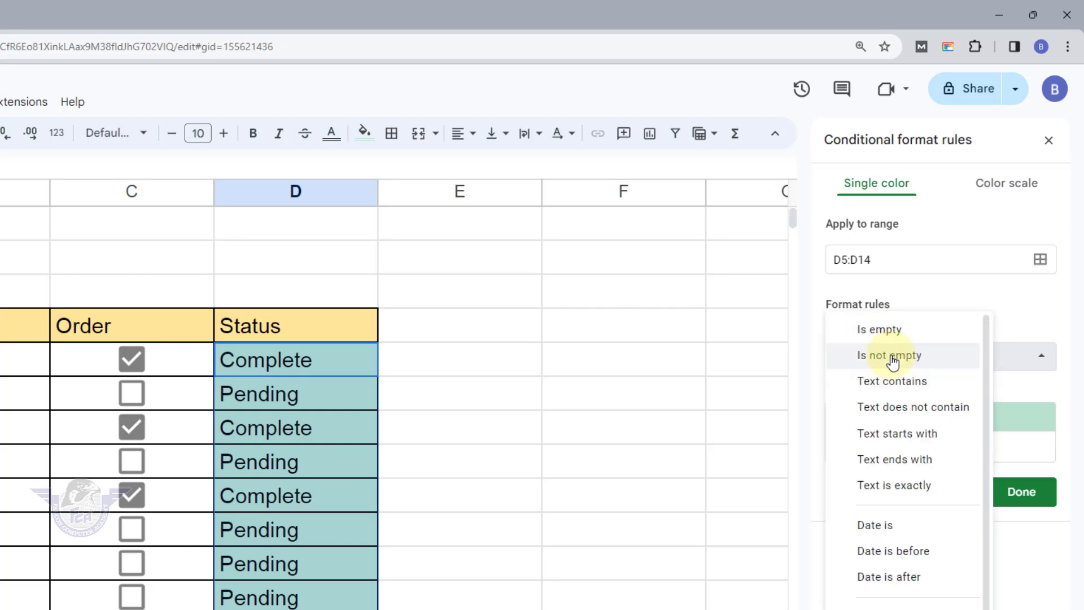
pyautogui.click(921, 386)
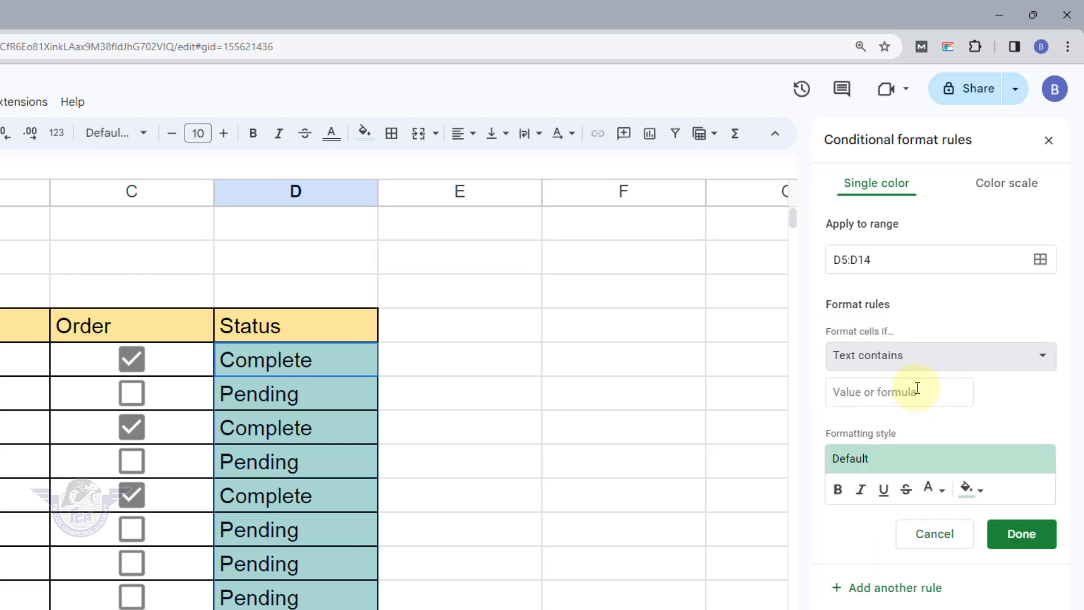
pyautogui.click(912, 394)
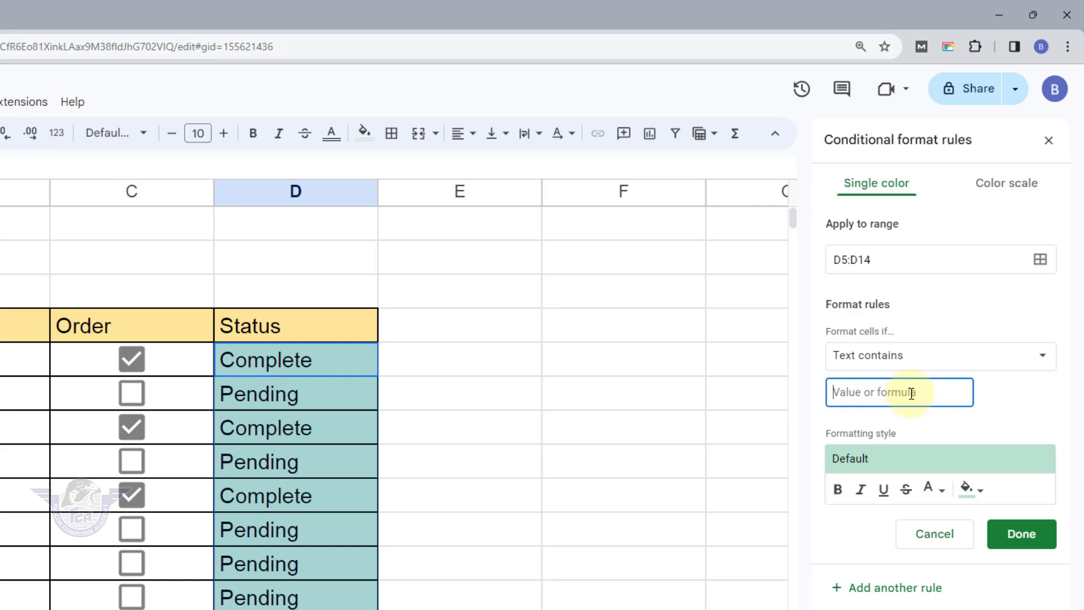
pyautogui.write('Complete')
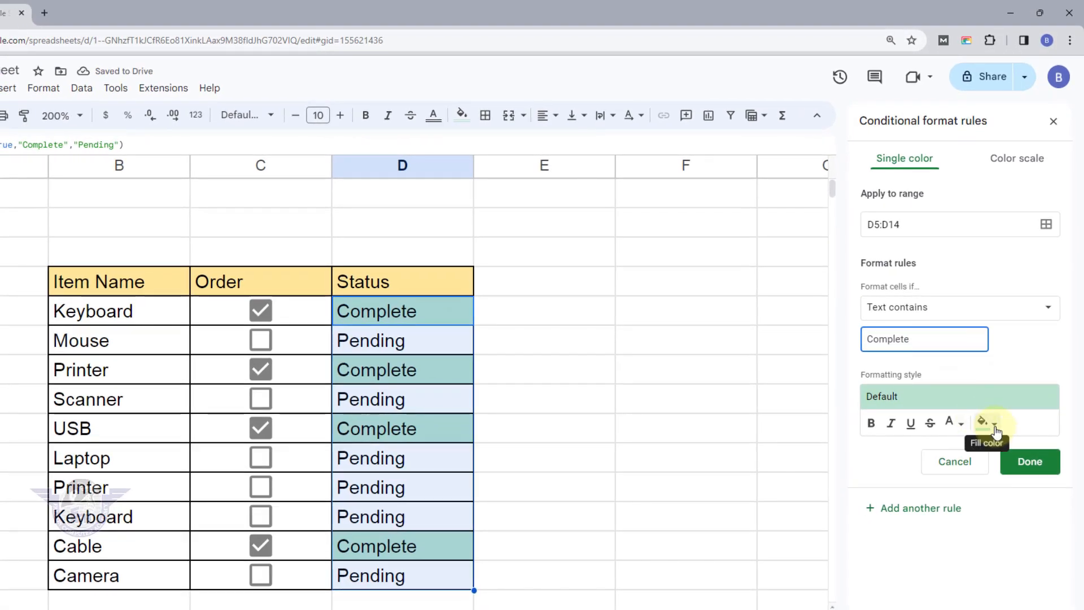
# Format the Complete rule with red fill and bold white text, and save the rule.
pyautogui.click(996, 428)
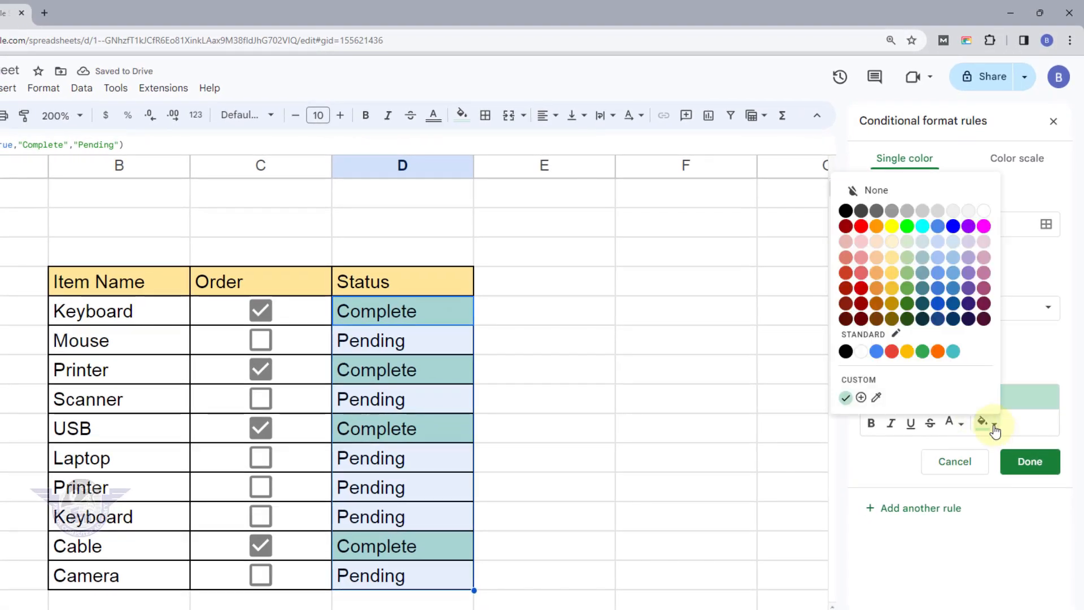
pyautogui.click(861, 226)
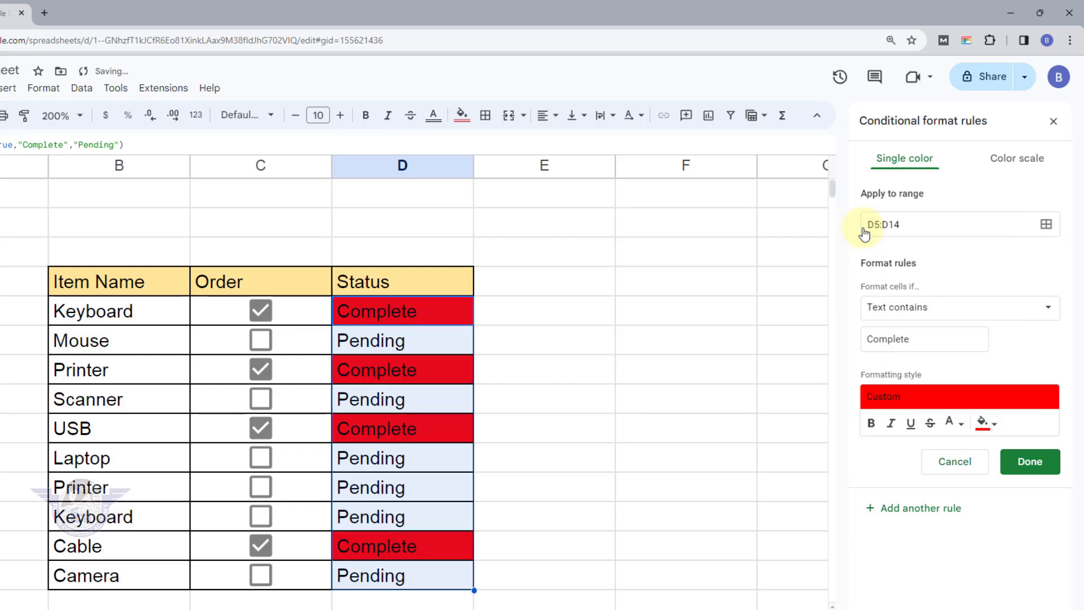
pyautogui.click(957, 424)
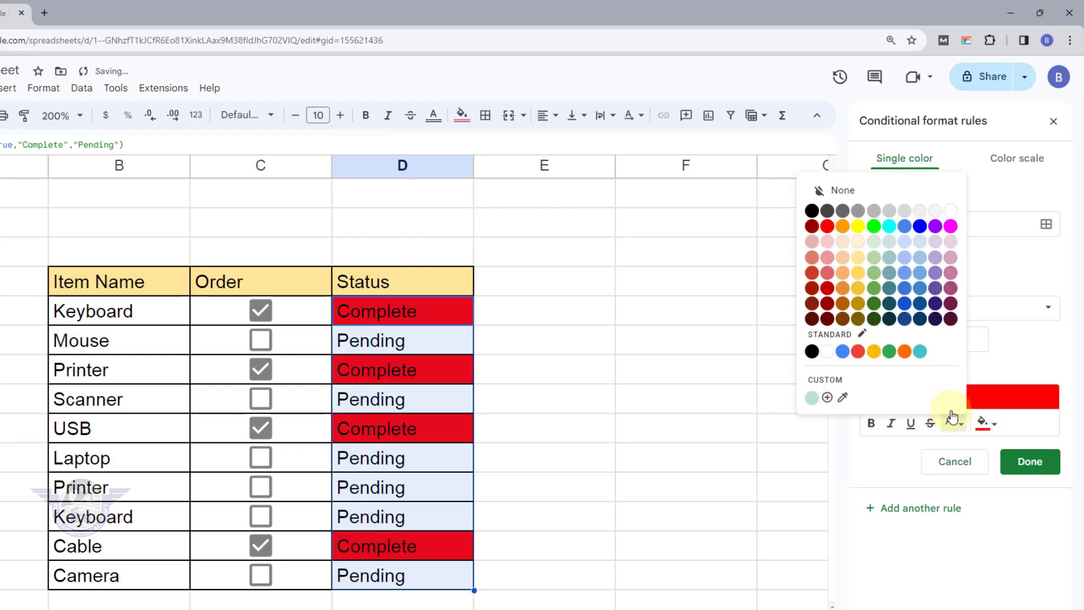
pyautogui.click(951, 213)
pyautogui.click(872, 424)
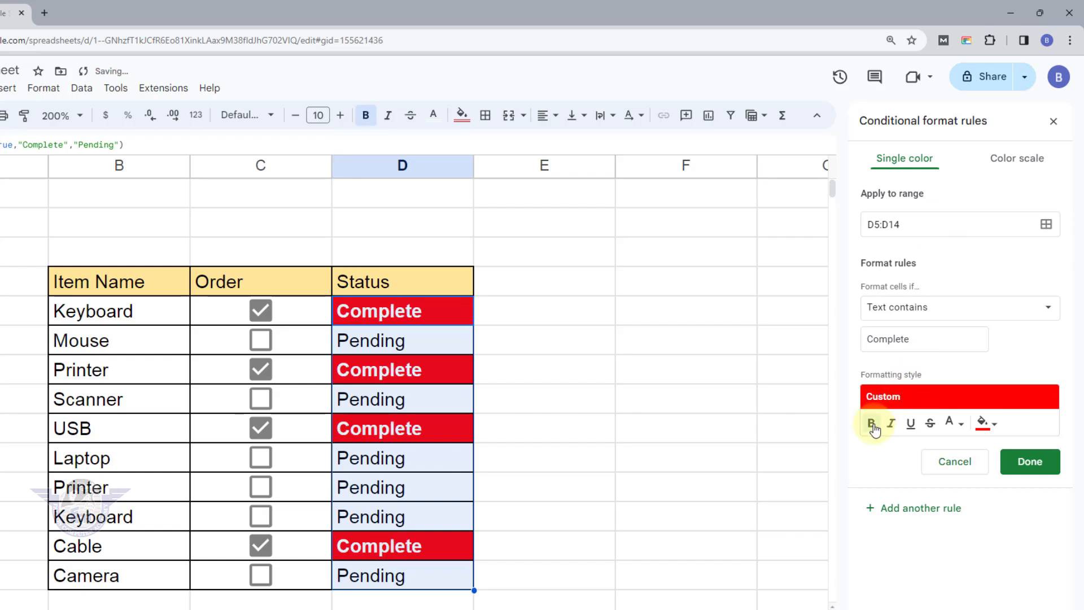
pyautogui.click(1022, 461)
pyautogui.click(909, 378)
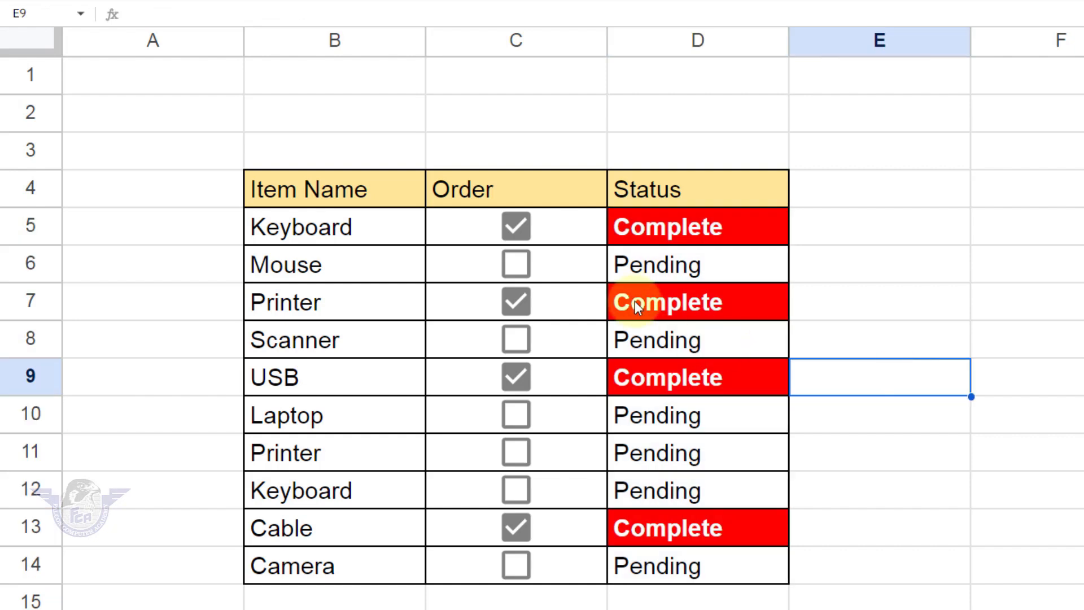
# Untick and retick the Keyboard checkbox in C5, and tick Scanner in C8, Laptop in C10 and Printer in C11 to test the highlighting.
pyautogui.click(493, 236)
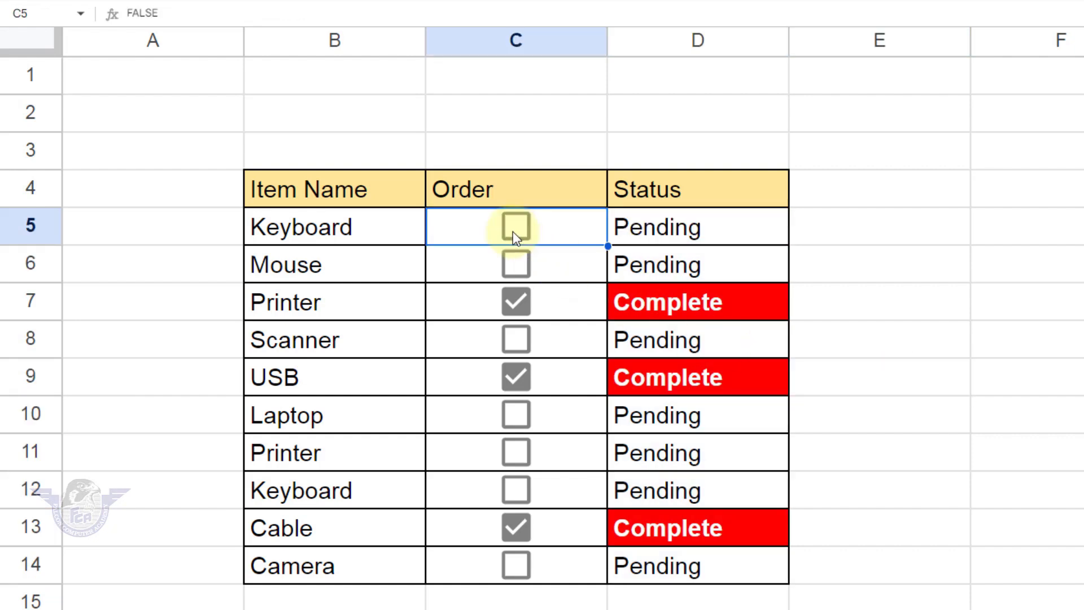
pyautogui.click(514, 228)
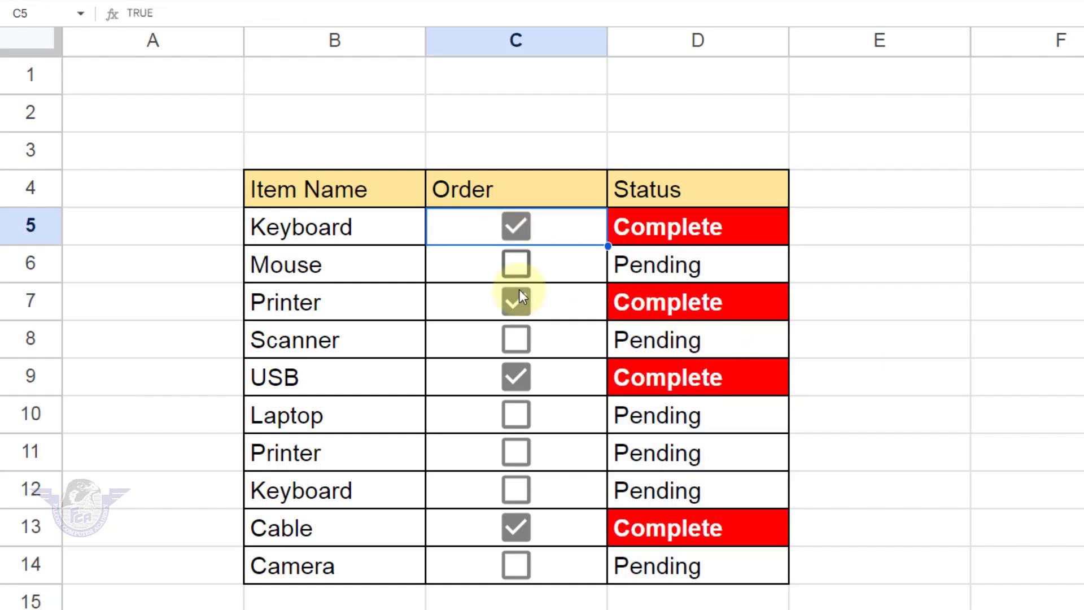
pyautogui.click(517, 339)
pyautogui.click(516, 418)
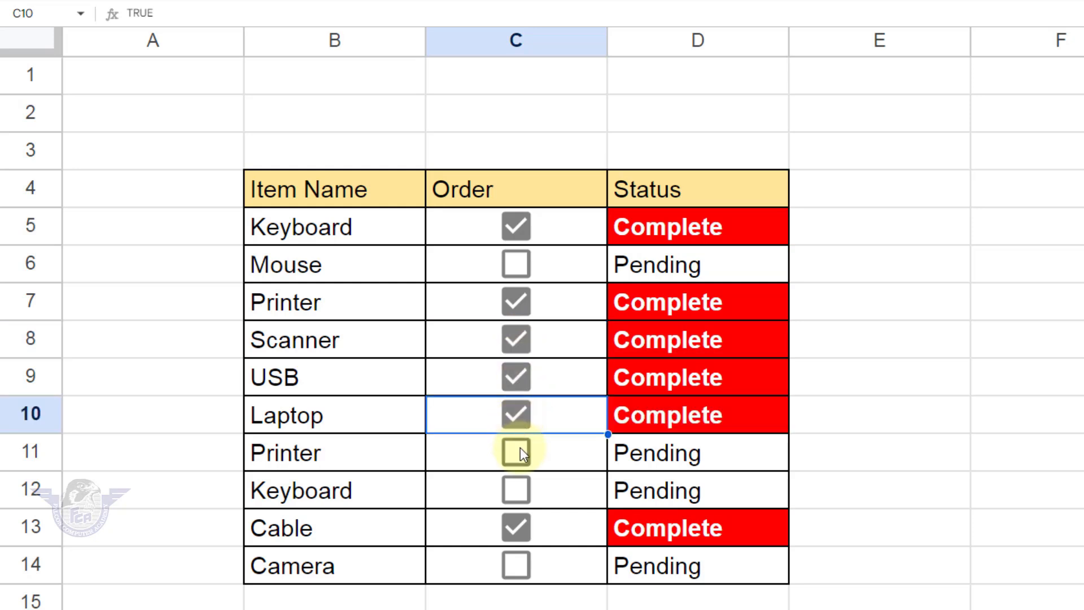
pyautogui.click(521, 451)
# Clear all ticked Order checkboxes, unticking C13, C11, C10, C9, C8, C7 and C5.
pyautogui.click(520, 525)
pyautogui.click(517, 451)
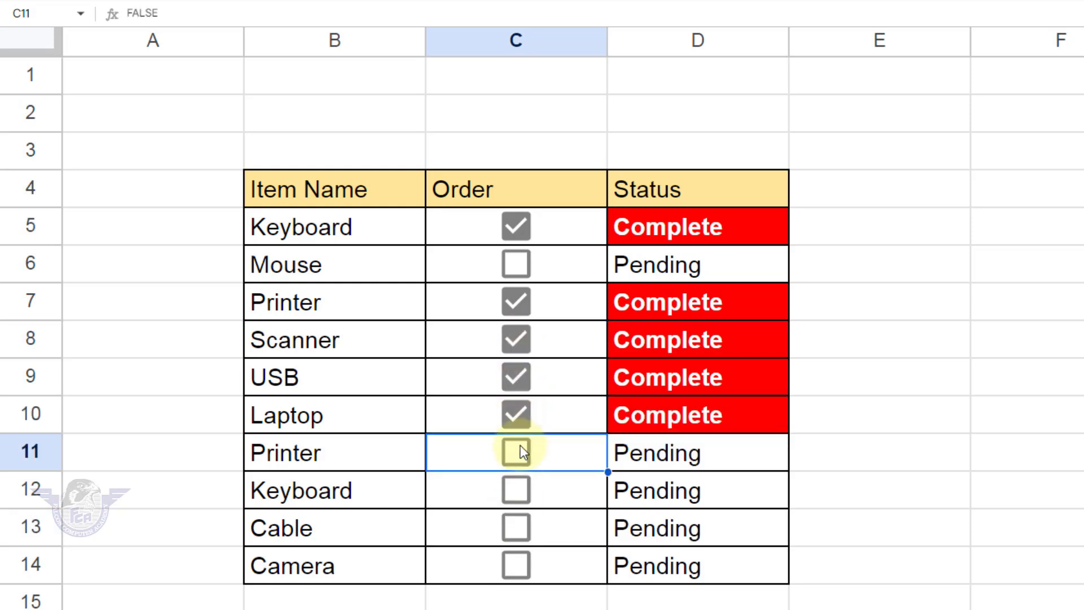
pyautogui.click(516, 415)
pyautogui.click(515, 379)
pyautogui.click(515, 342)
pyautogui.click(517, 300)
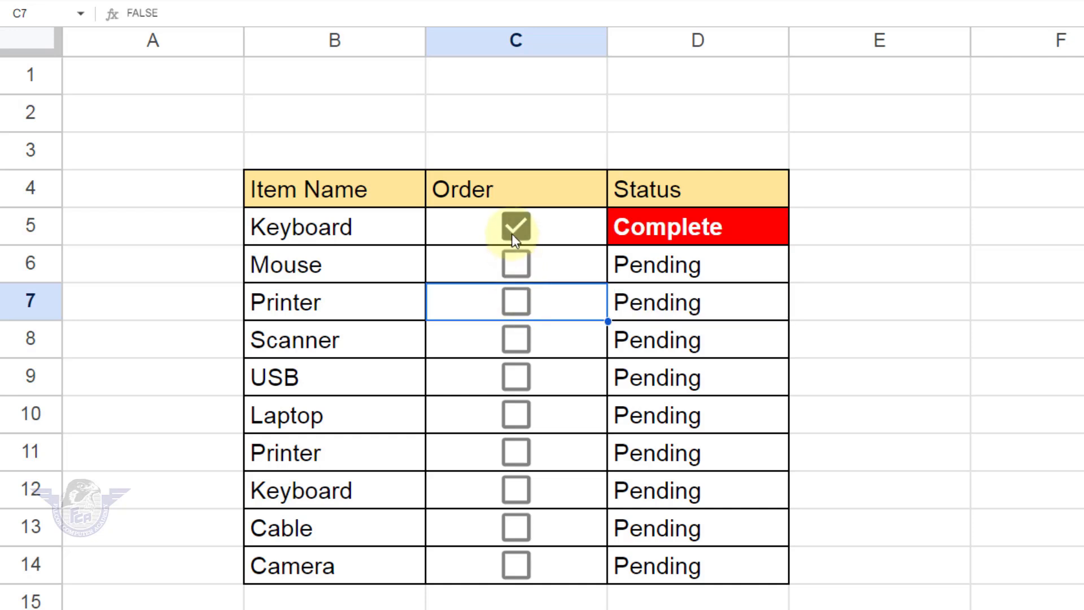
pyautogui.click(513, 231)
# Tick the Order checkboxes for Mouse in C6, USB in C9, Printer in C11, Cable in C13 and Camera in C14.
pyautogui.click(514, 266)
pyautogui.click(519, 377)
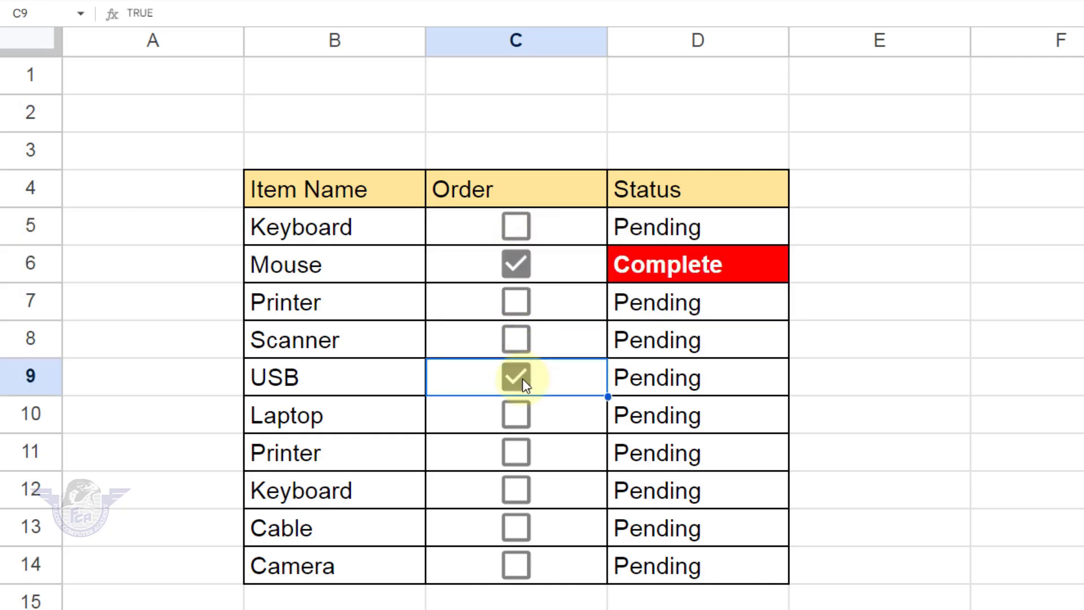
pyautogui.click(514, 451)
pyautogui.click(518, 524)
pyautogui.click(518, 564)
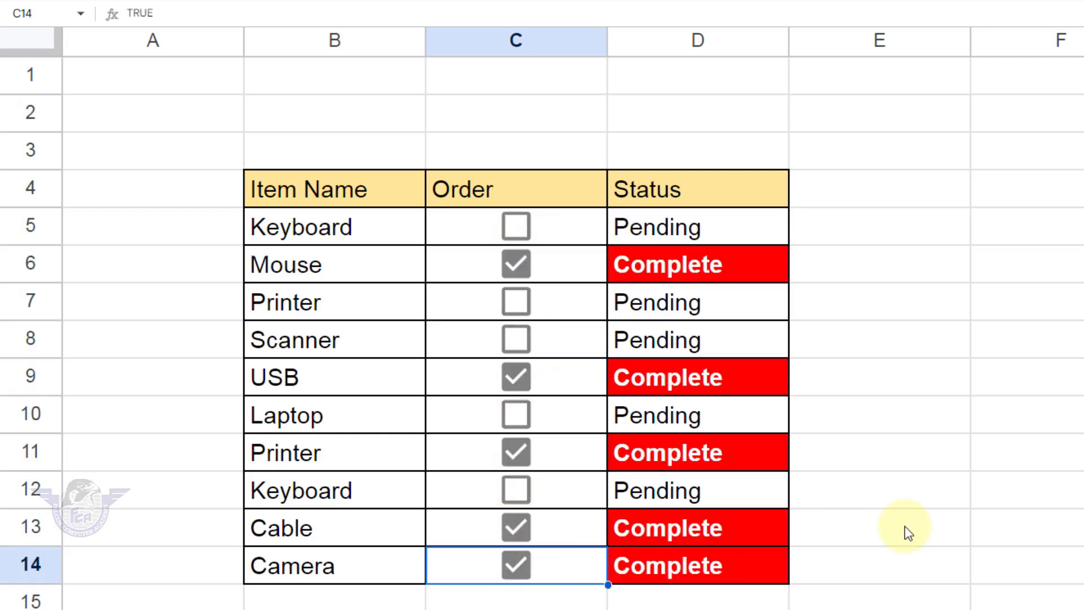
pyautogui.click(981, 510)
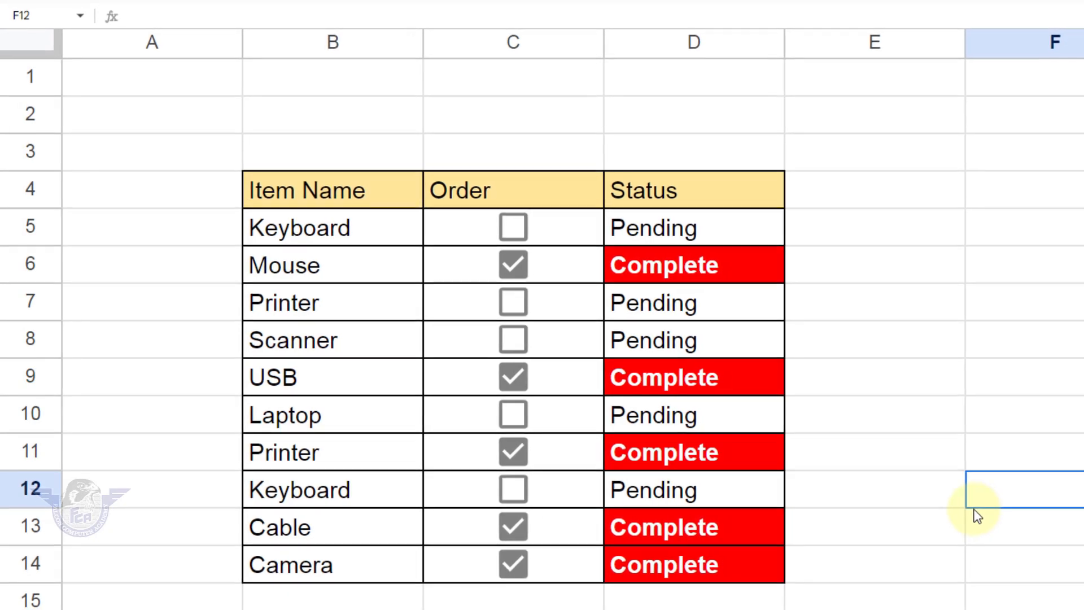